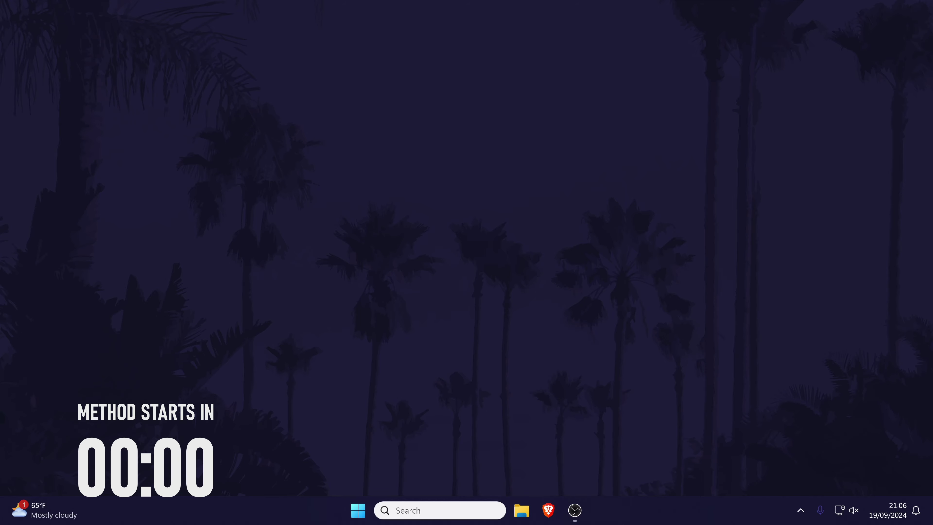
Step: In OBS Studio, remove the Microphone source from the scene and confirm the deletion
key(alt+Tab)
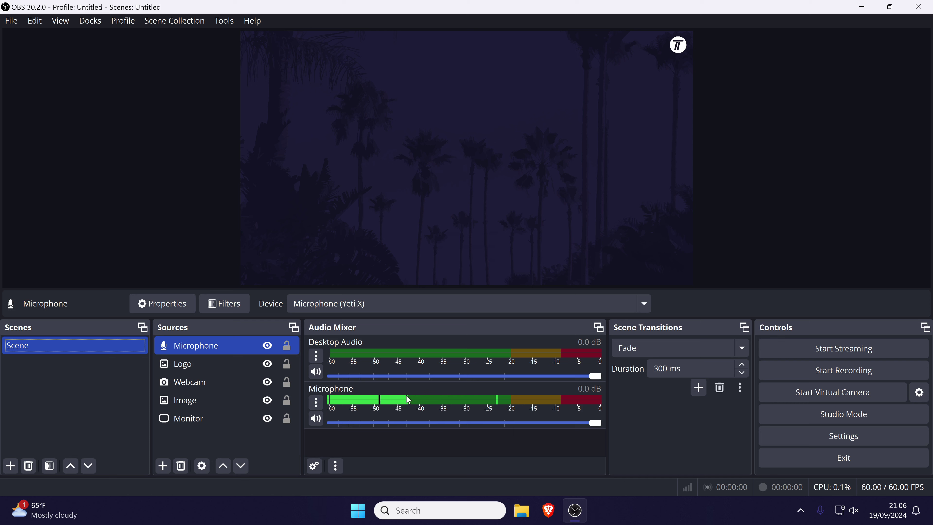
right_click(226, 343)
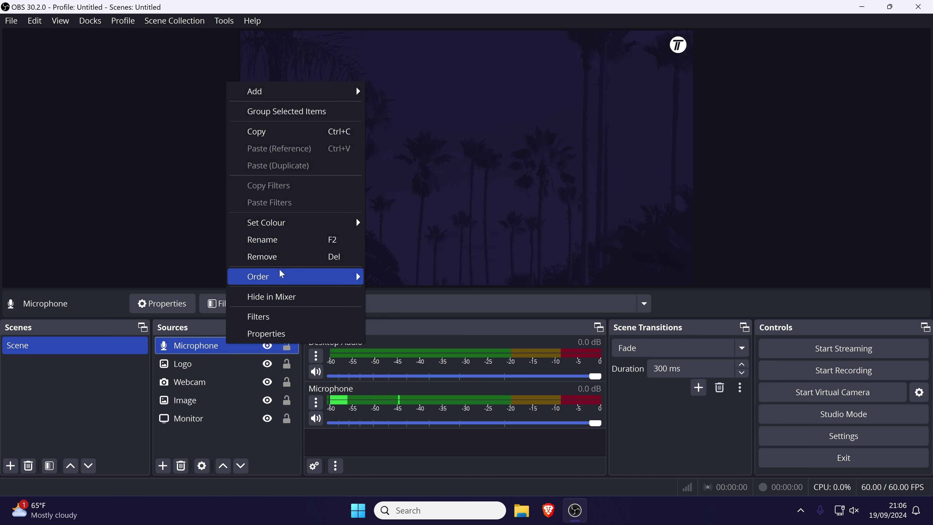
click(305, 257)
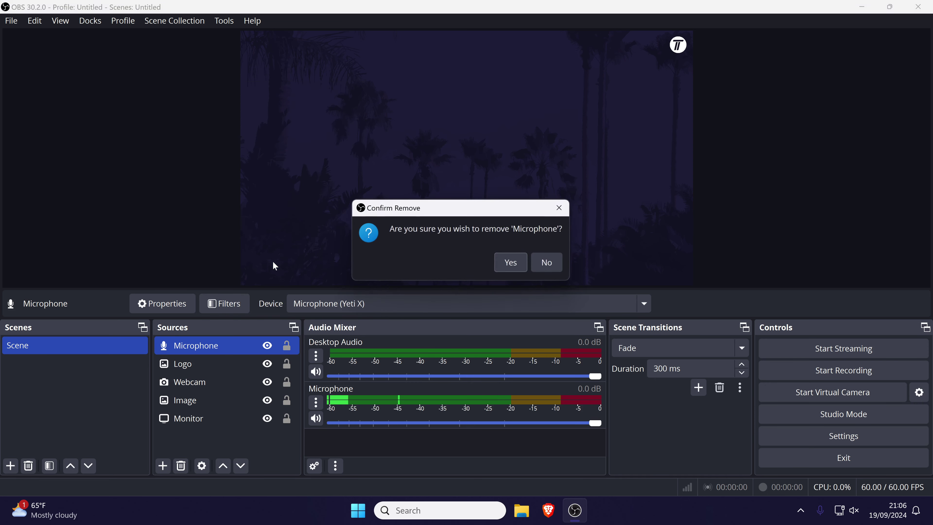
click(504, 264)
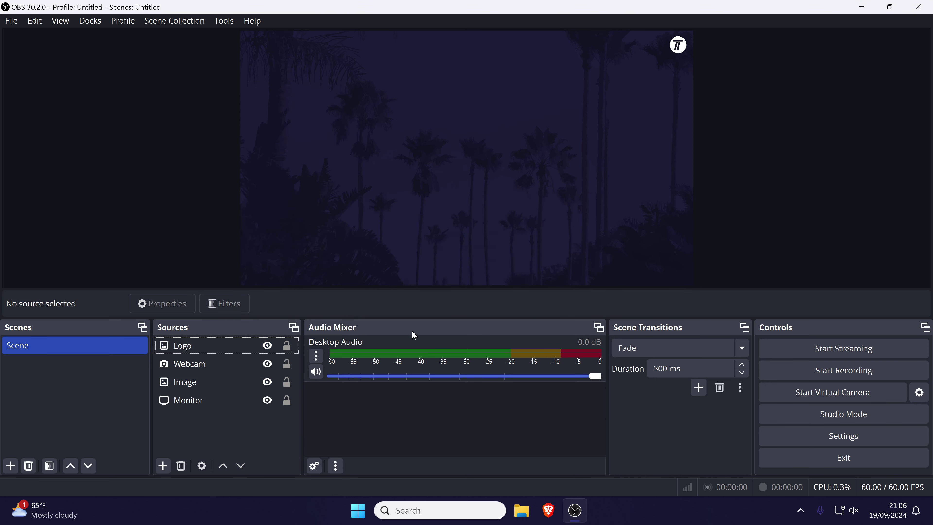
Step: Add an Audio Input Capture source named 'Microphone' that uses the Microphone (Yeti X) device
click(164, 465)
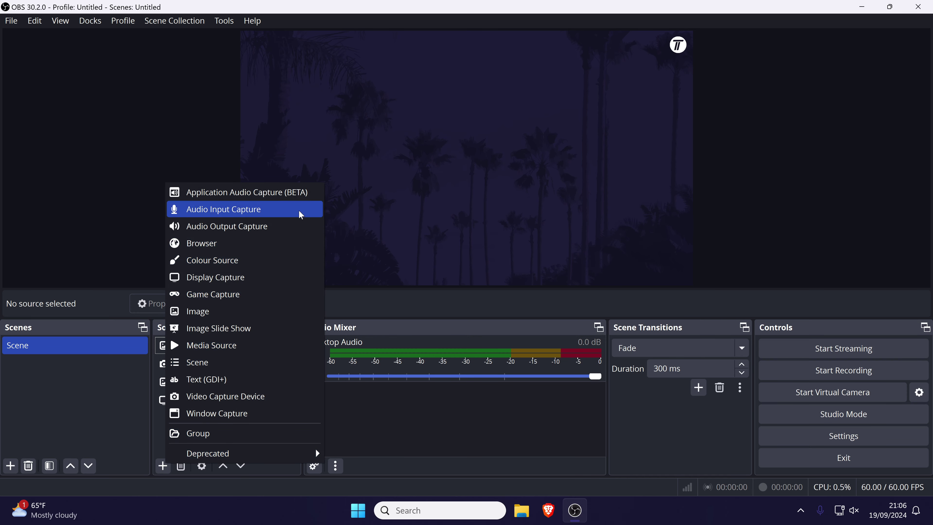
click(301, 215)
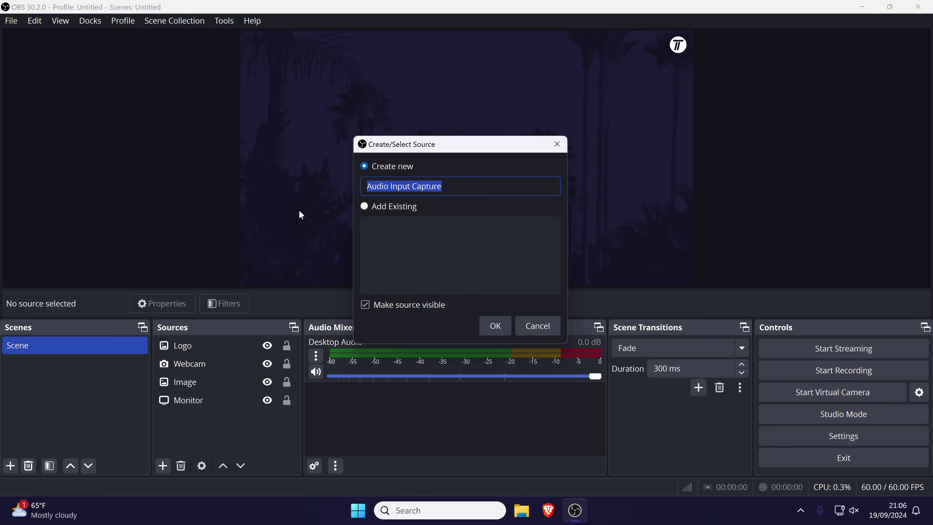
text(Microphone)
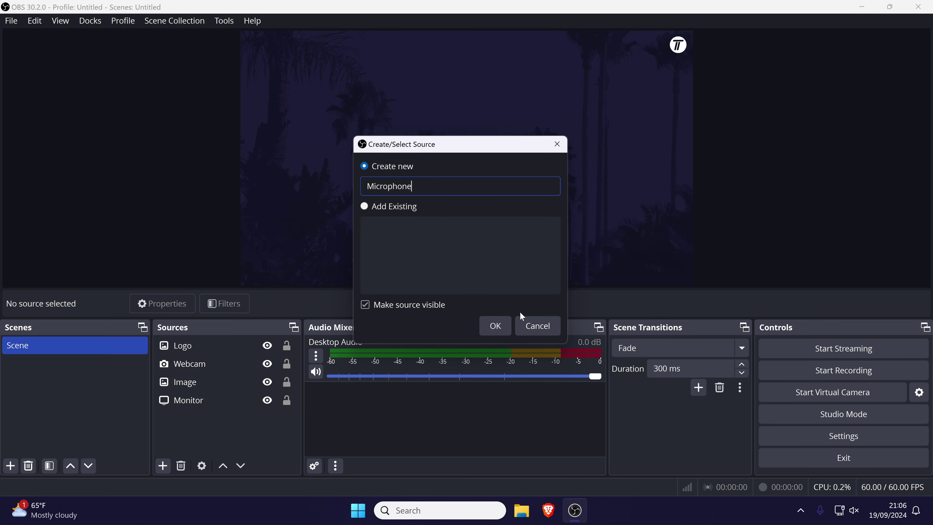
click(495, 325)
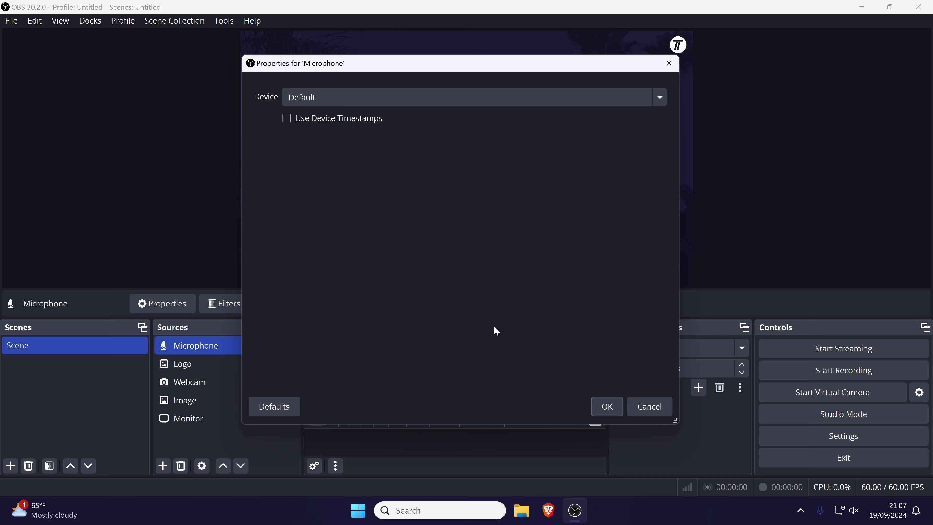
click(480, 99)
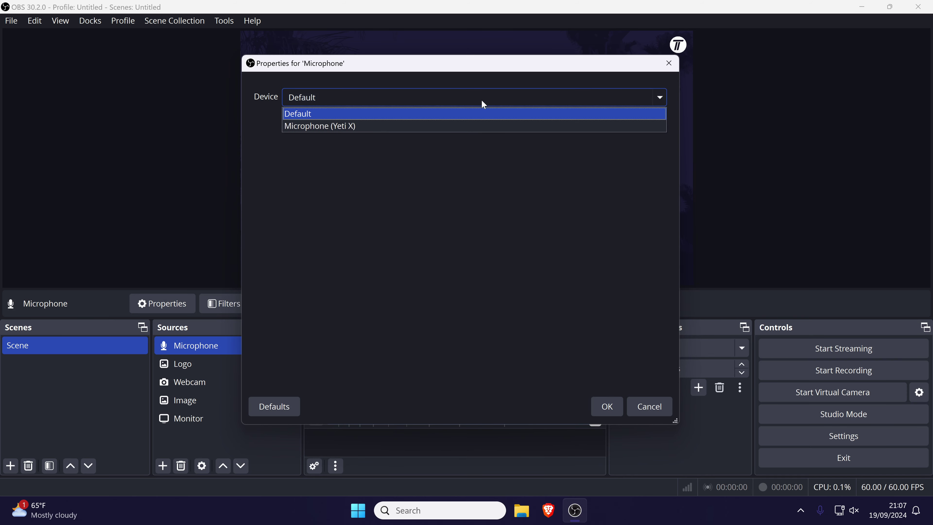
click(483, 126)
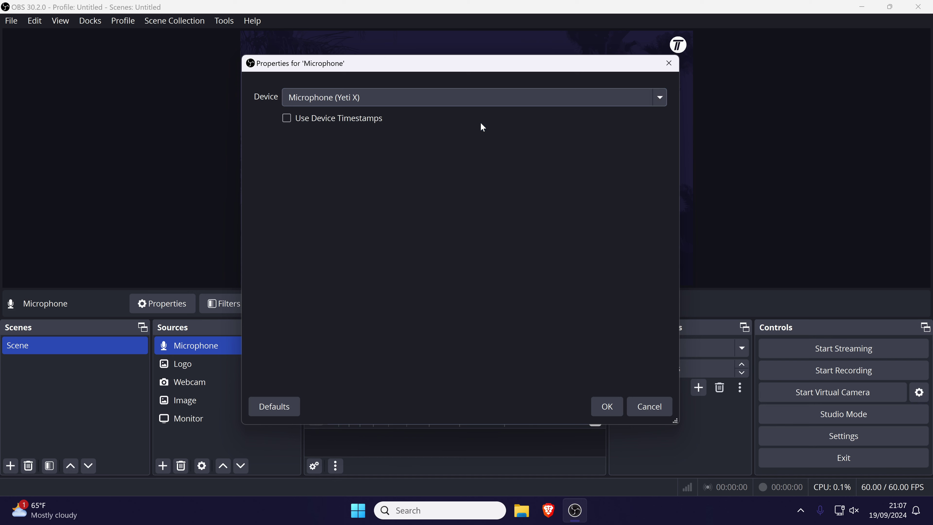
click(604, 406)
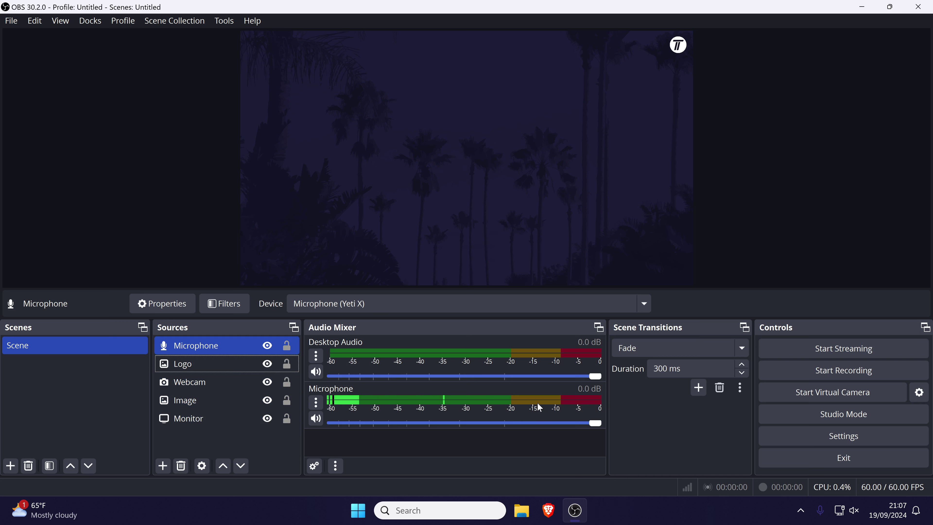
click(316, 419)
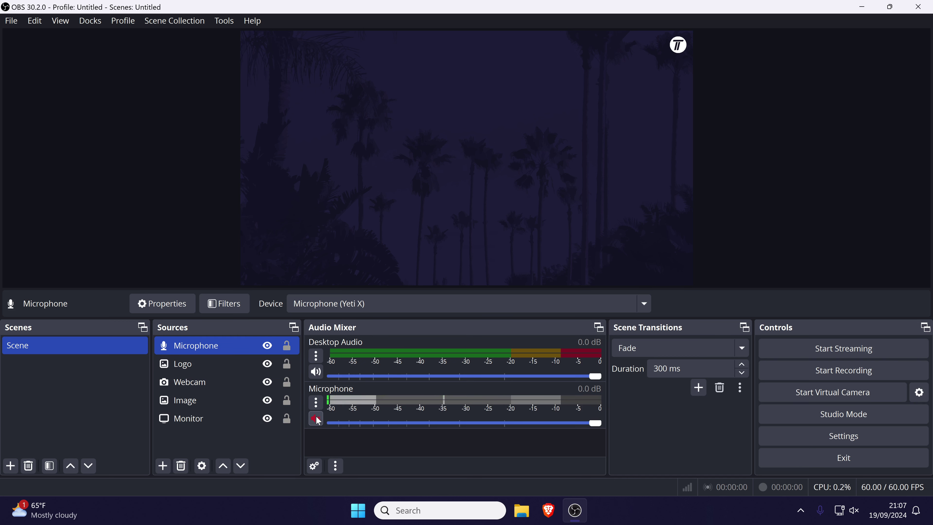
click(319, 420)
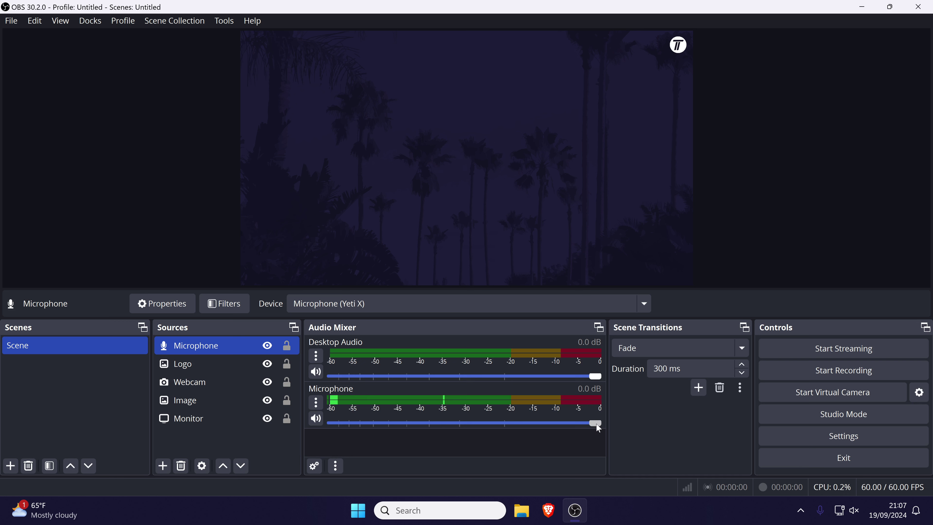
mouse_move(595, 422)
mouse_down()
mouse_move(452, 422)
mouse_move(593, 422)
mouse_up()
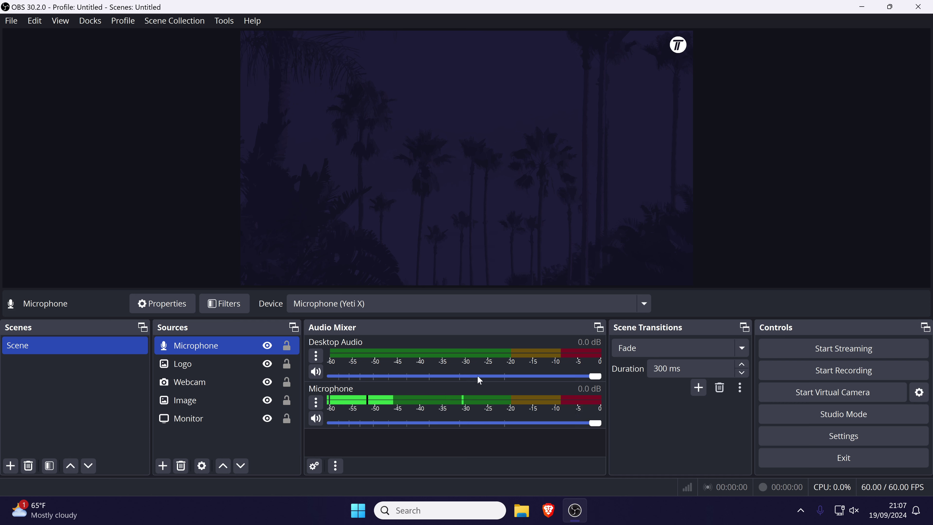
click(317, 403)
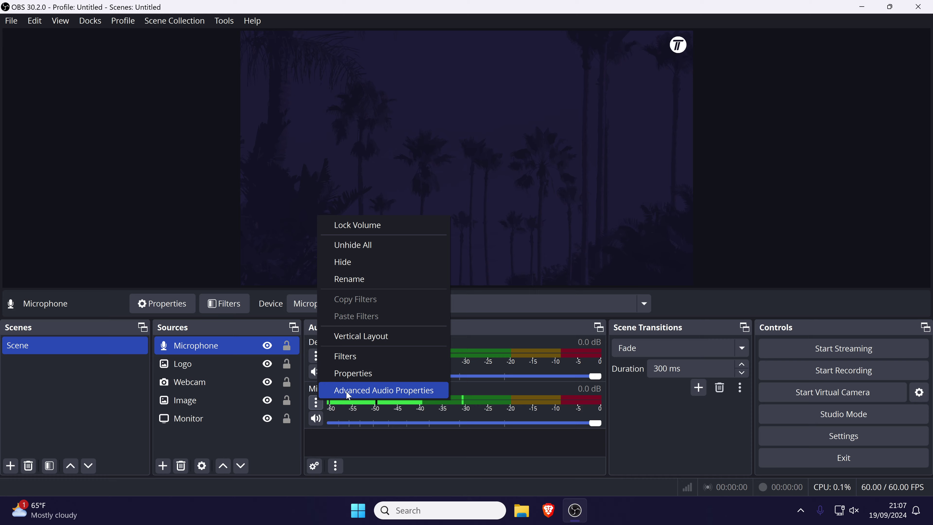
click(334, 391)
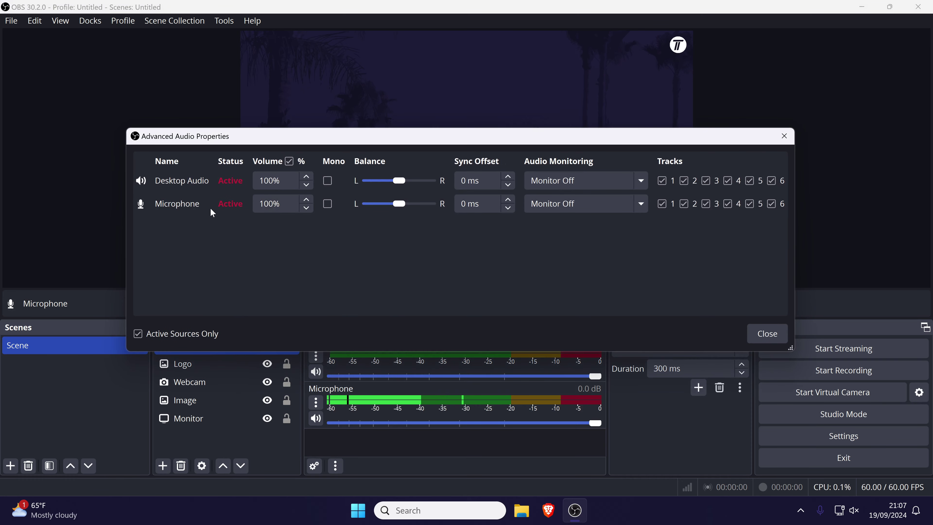
click(273, 203)
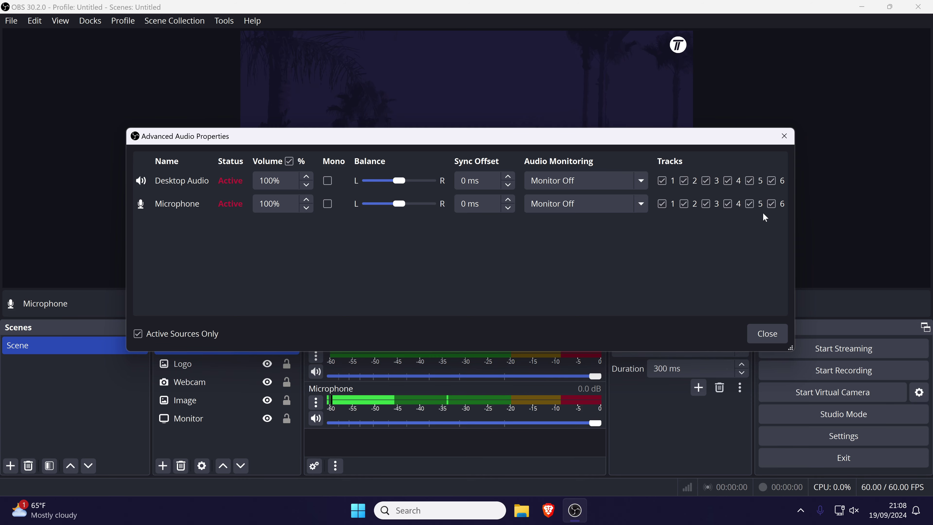
click(775, 333)
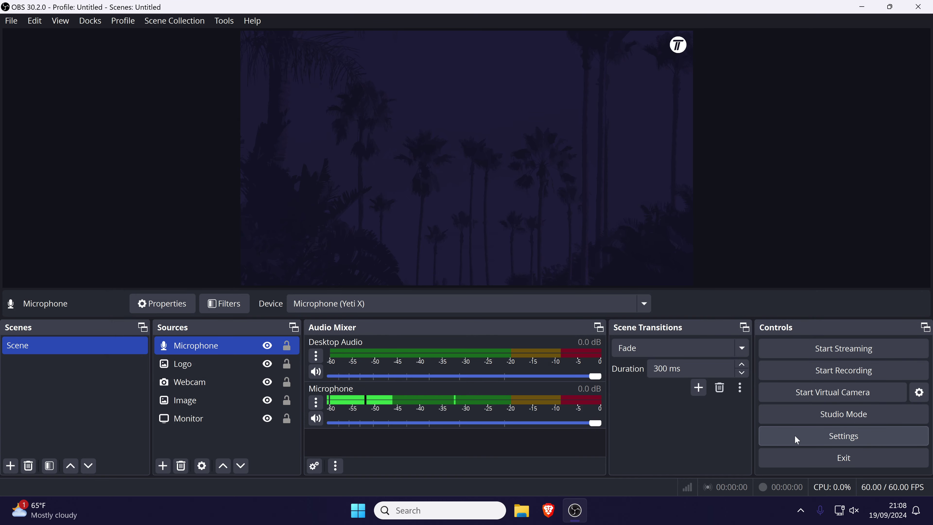
Step: Switch OBS output mode to Advanced, keep streaming audio on track 1, and apply
click(863, 431)
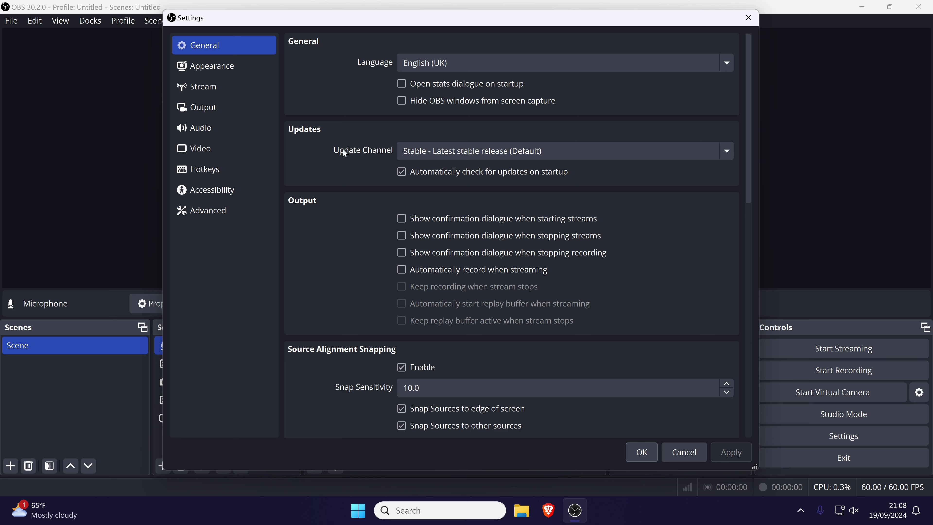
click(224, 109)
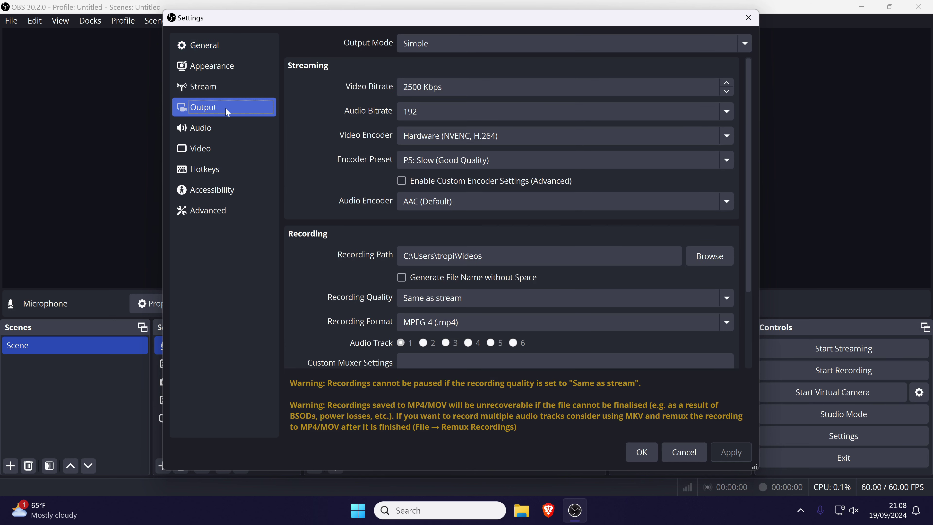
click(443, 46)
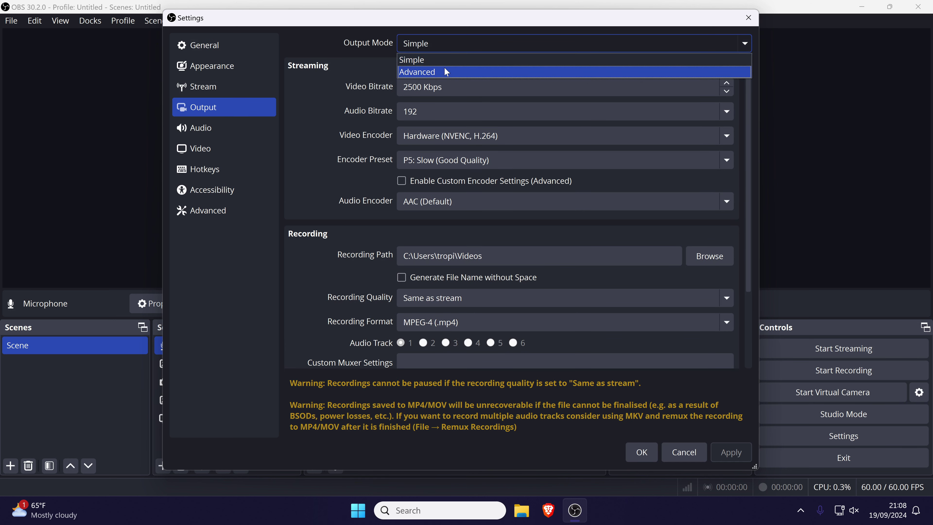
click(445, 72)
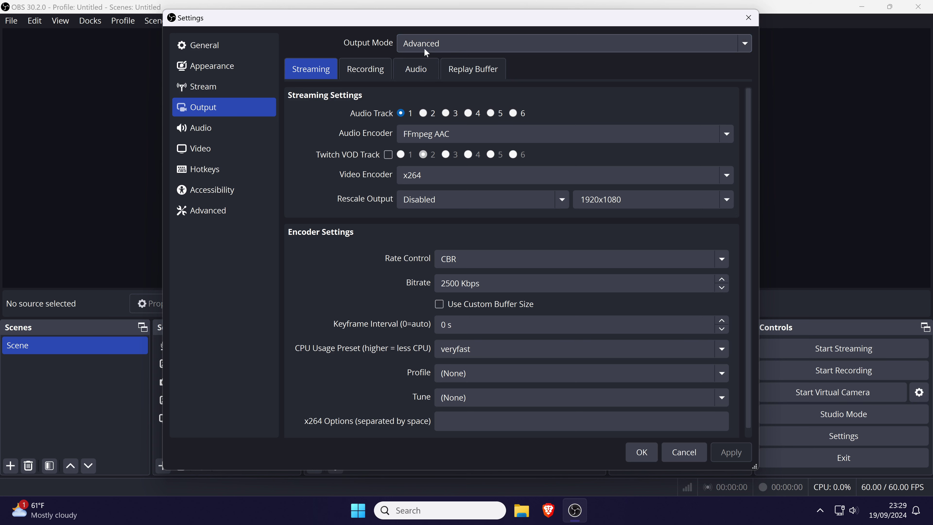
click(404, 113)
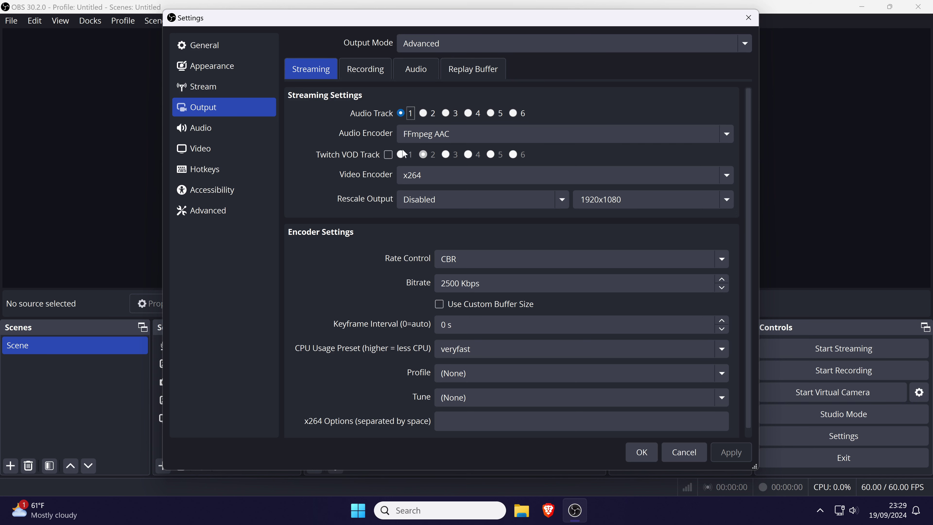
click(373, 75)
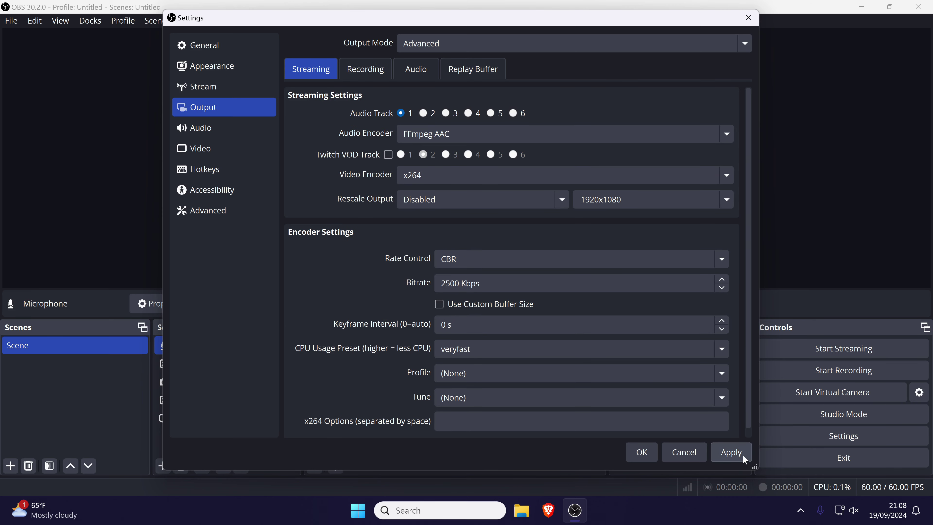
click(731, 452)
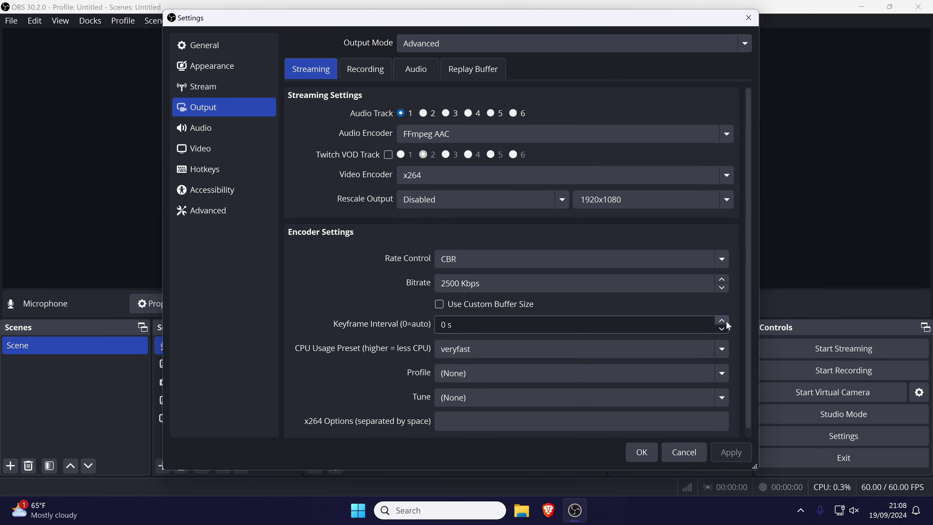
Step: Change the audio sample rate to 44.1 kHz, save the settings, and restart OBS
click(227, 132)
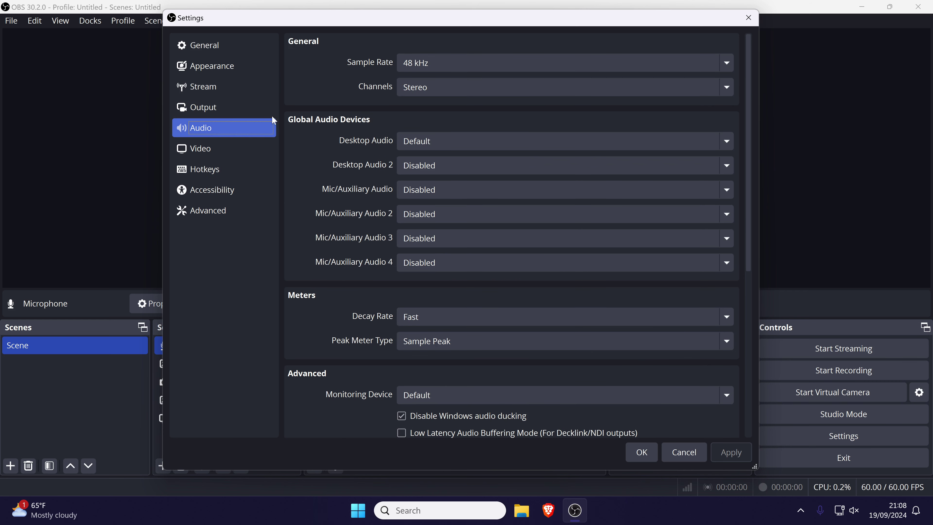
click(424, 65)
click(423, 64)
click(421, 64)
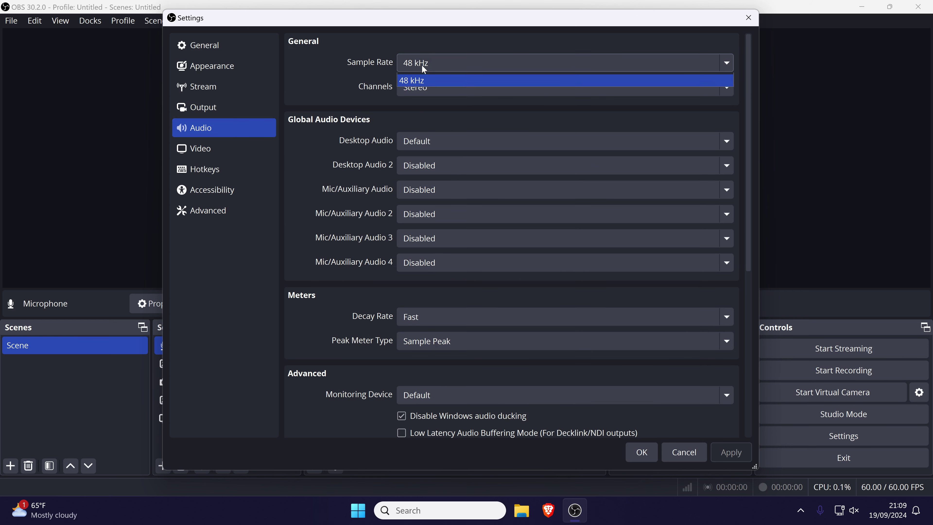
click(424, 79)
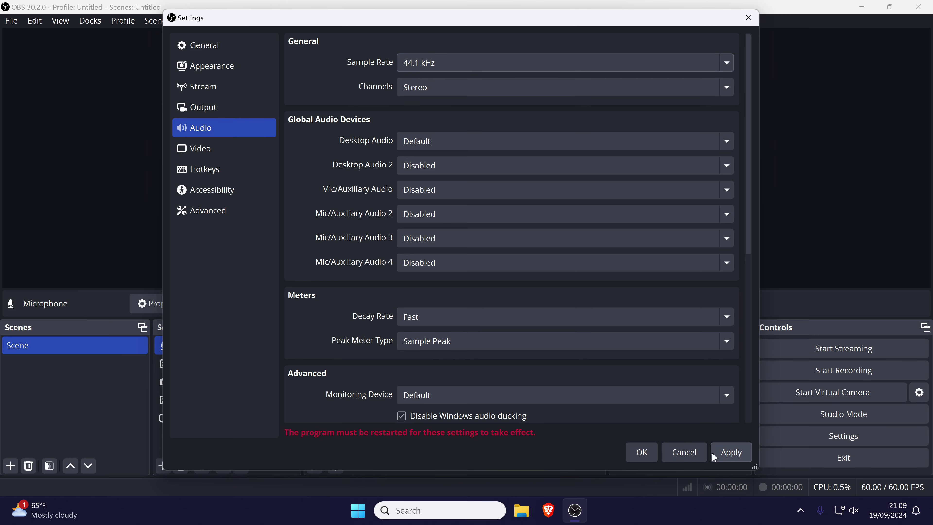
click(730, 455)
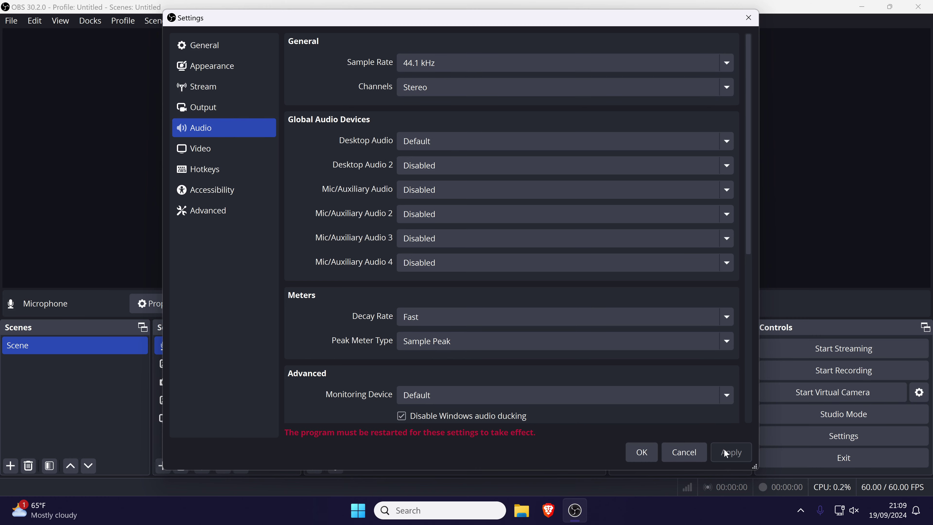
click(640, 449)
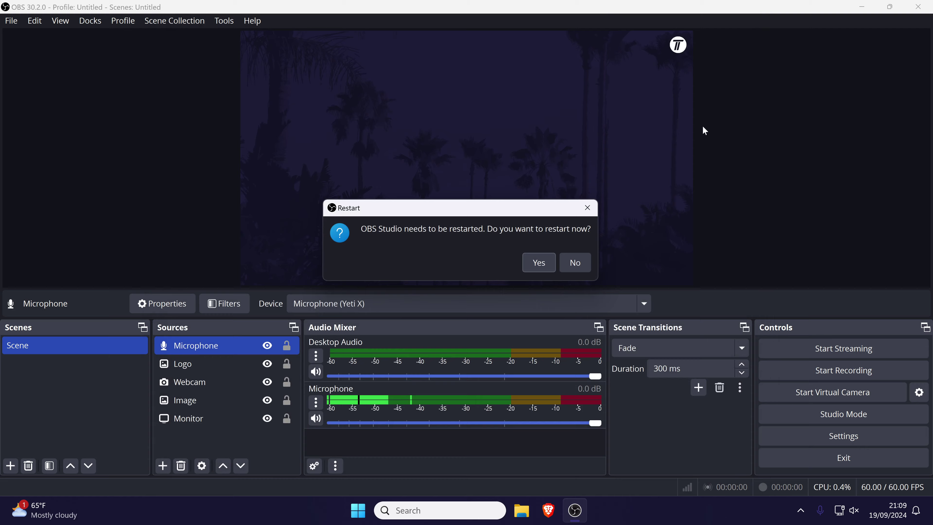
click(539, 262)
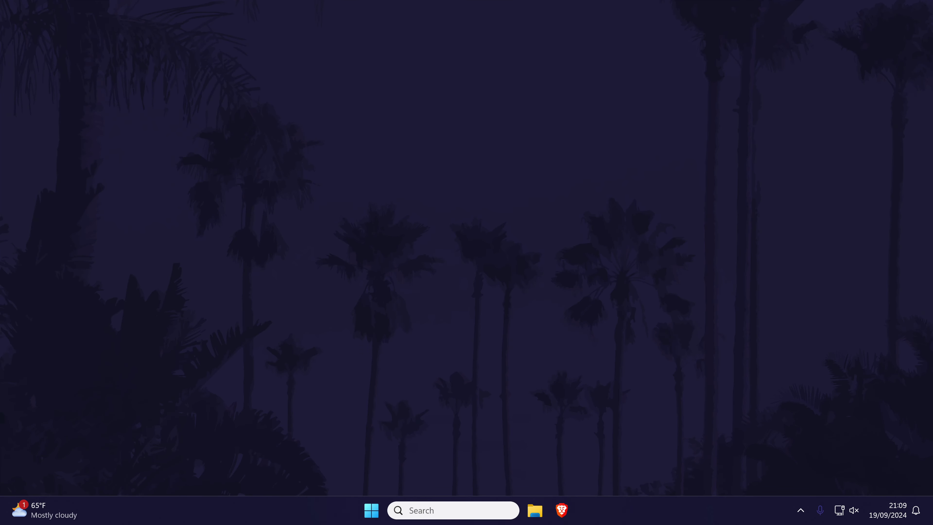
Step: From Windows Settings > System > Sound, open More sound settings to show the playback devices
click(371, 511)
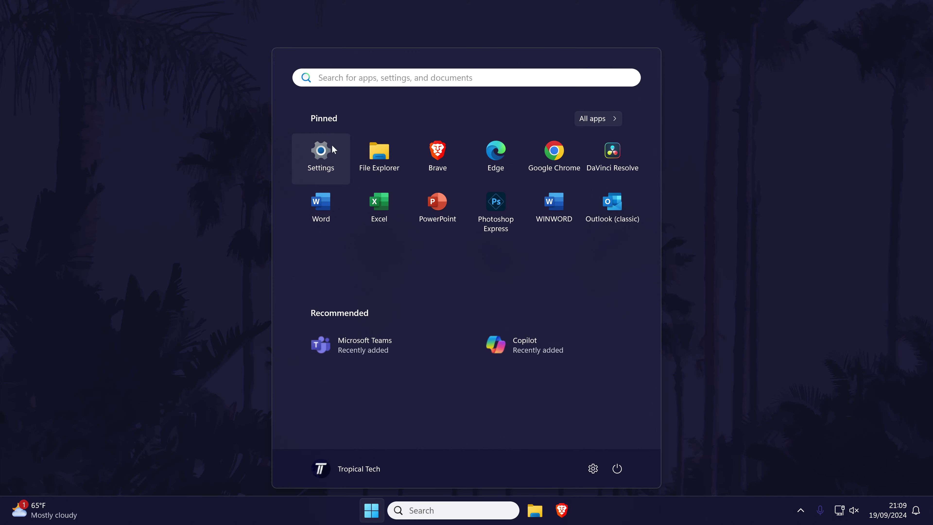
click(324, 155)
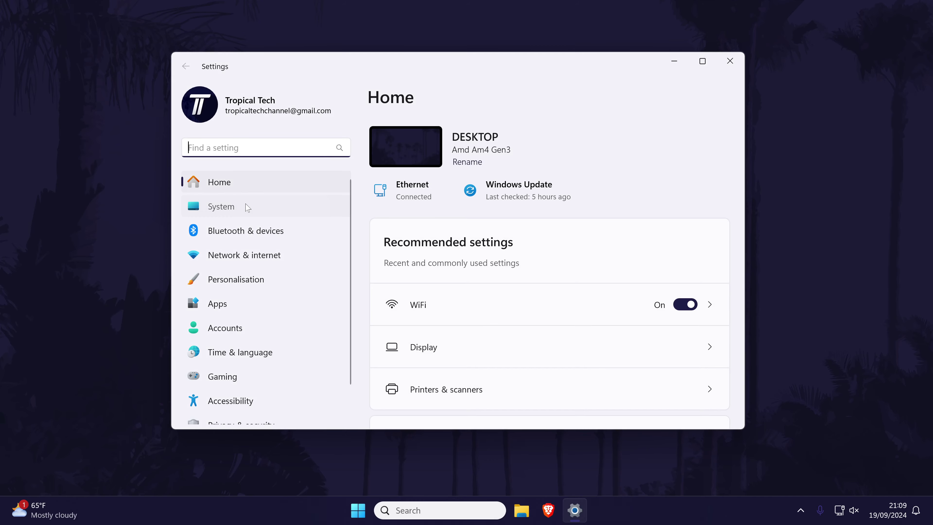
click(247, 207)
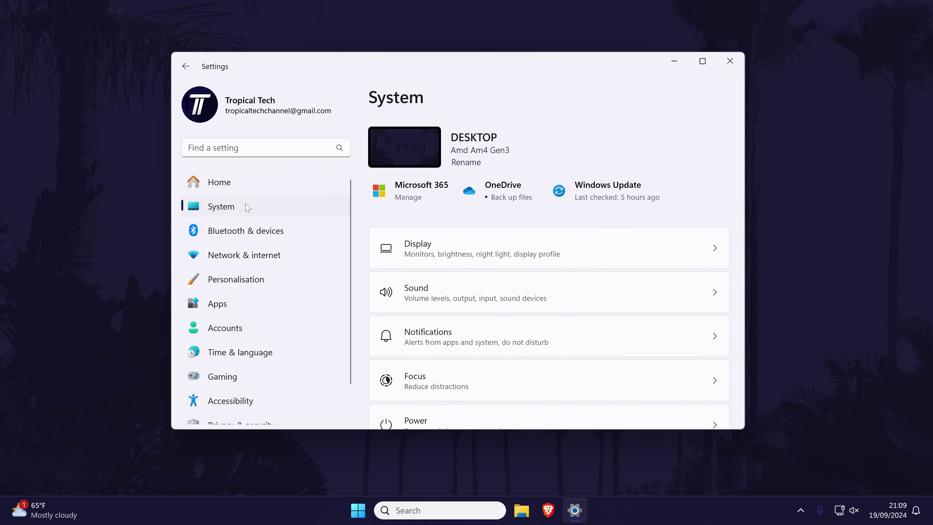
click(541, 294)
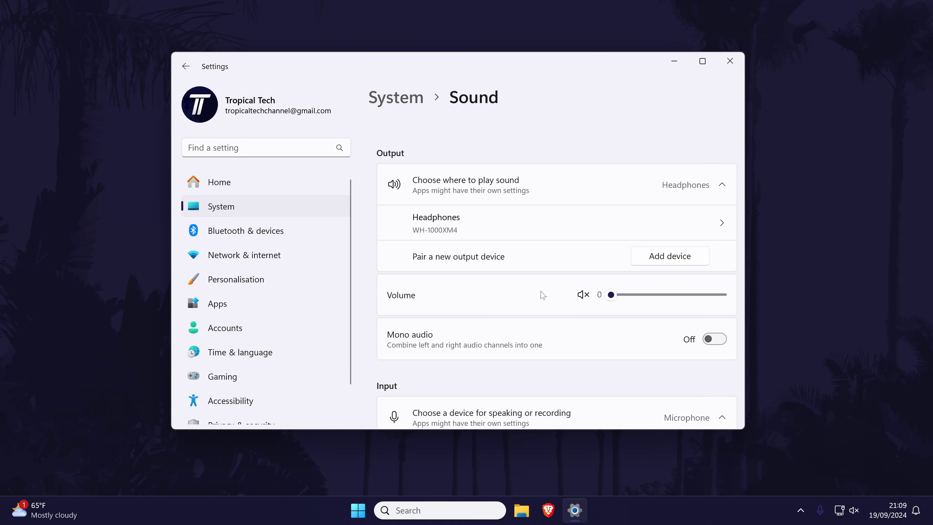
scroll(522, 290, down, 5)
scroll(521, 290, down, 6)
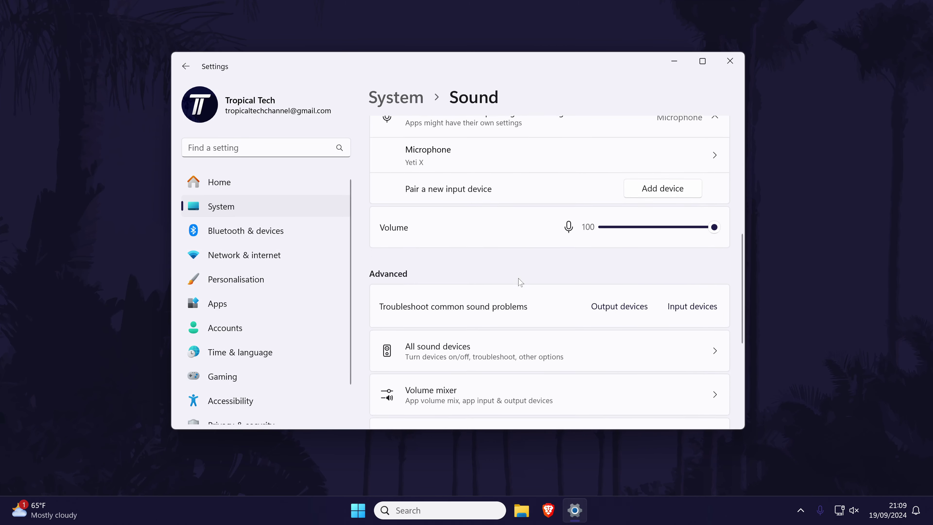
click(493, 276)
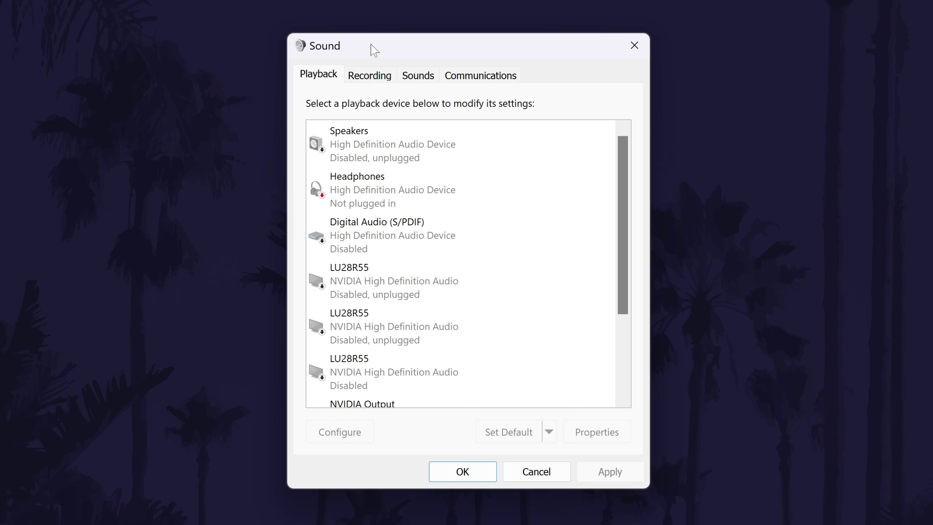
Step: On the Recording tab, select the Yeti X Microphone to check its default status
click(384, 78)
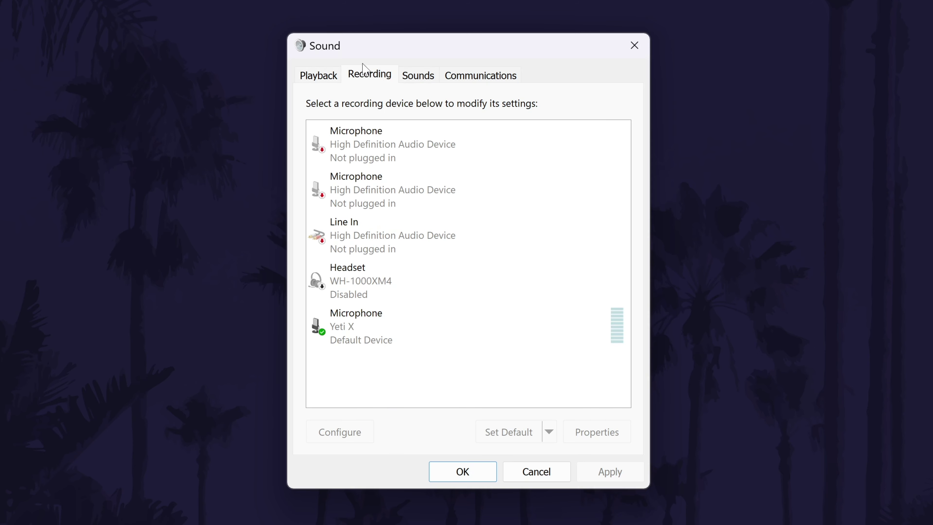
click(437, 324)
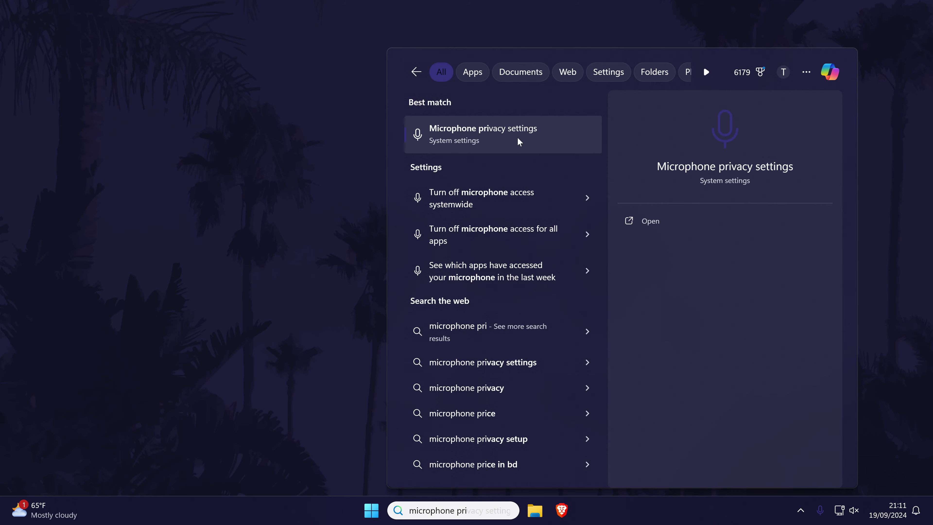
Step: Open Microphone privacy settings and confirm app and desktop app microphone access are on
click(518, 142)
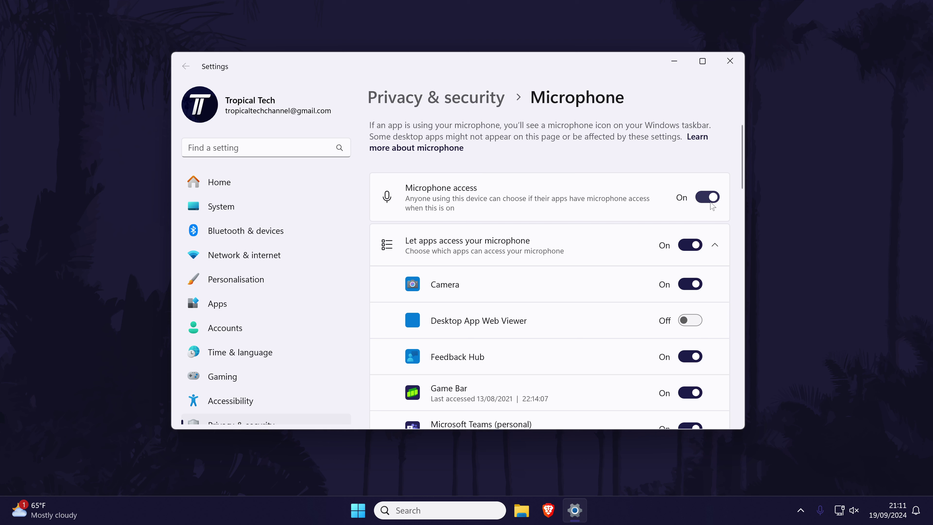
click(716, 248)
click(714, 245)
scroll(742, 190, down, 2)
drag(742, 190, 736, 271)
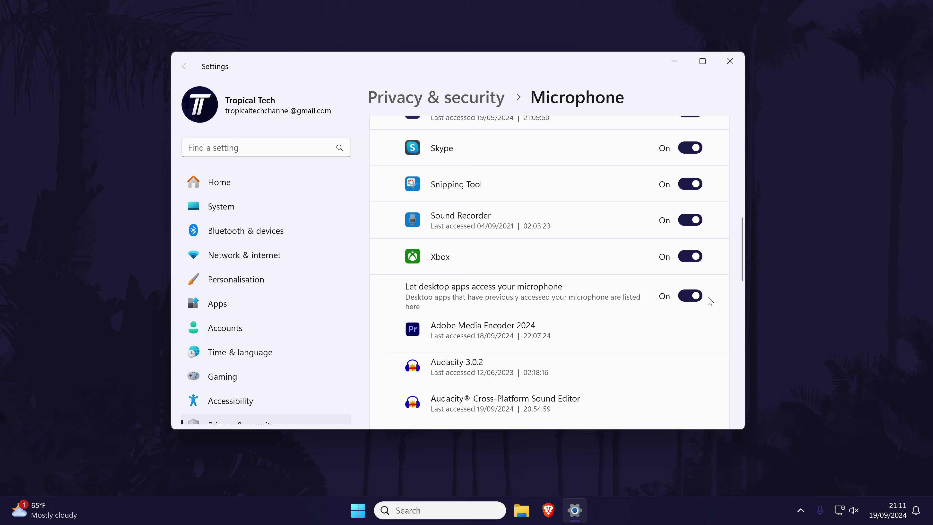
Step: Close the Microphone privacy settings window with Alt+F4
key(alt+F4)
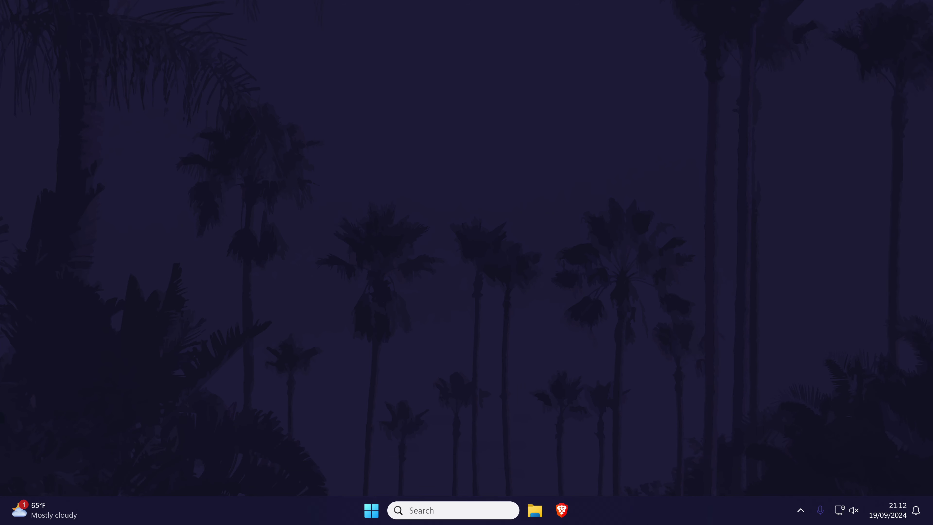